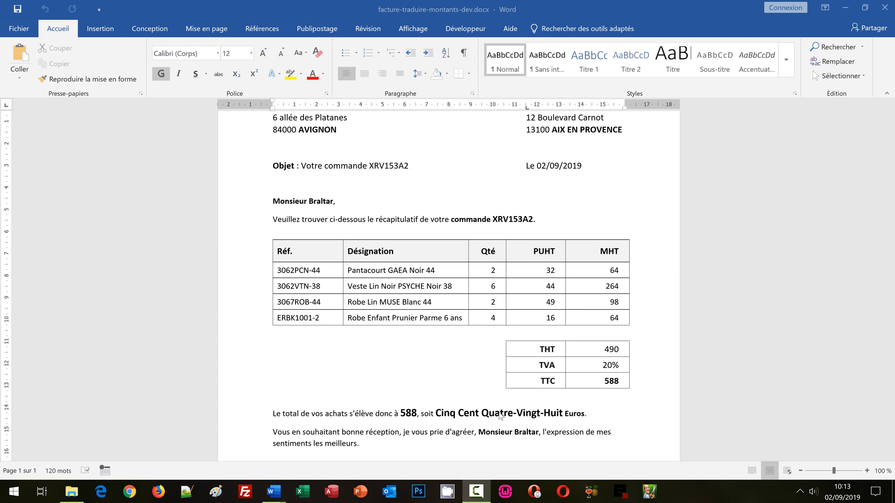
Set the quantity of the Veste Lin Noir PSYCHE Noir 38 line to 1 in the invoice table
{"action": "scroll", "coordinate": [499, 415], "scroll_direction": "up", "scroll_amount": 2}
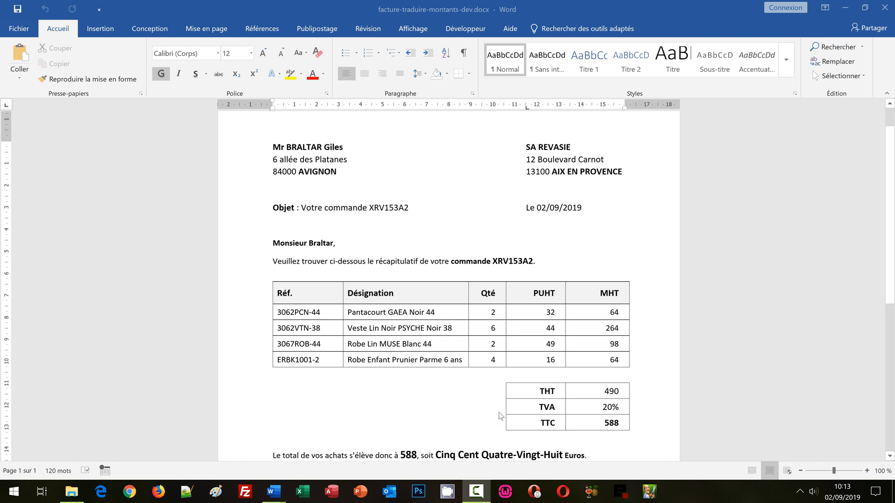
{"action": "left_click", "coordinate": [493, 330]}
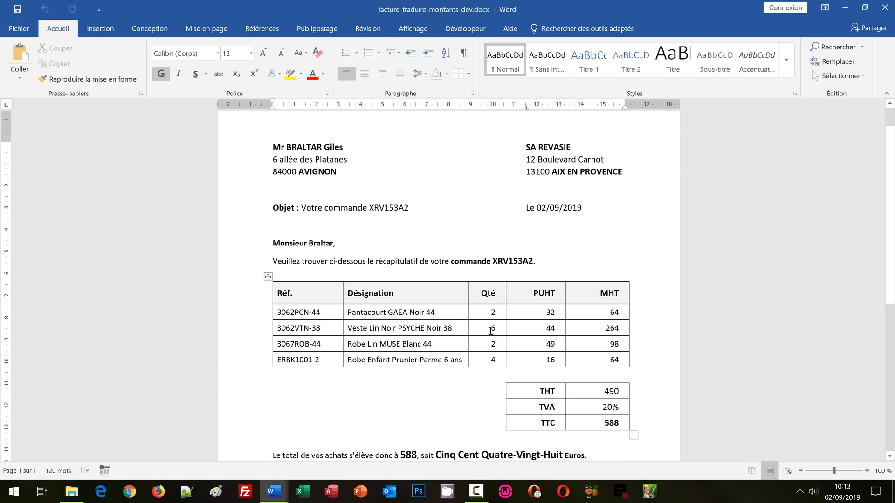
{"action": "left_click_drag", "start_coordinate": [491, 330], "coordinate": [498, 330]}
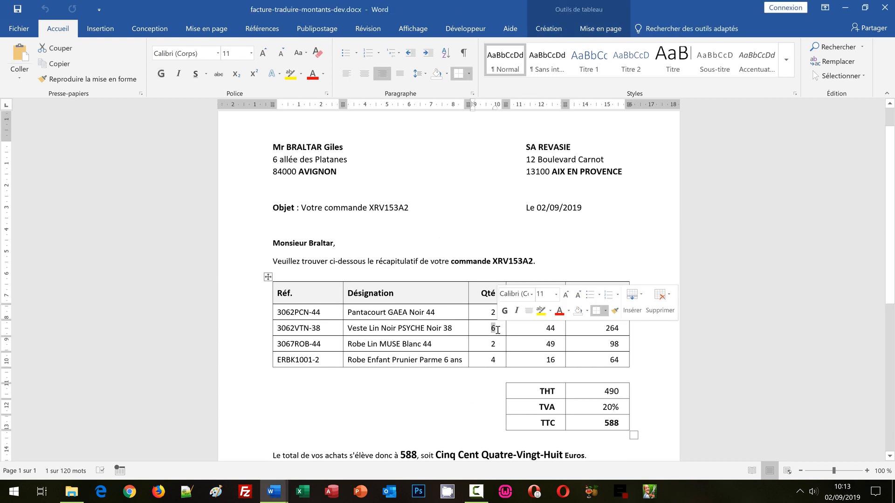
{"action": "type", "text": "1"}
{"action": "scroll", "coordinate": [312, 374], "scroll_direction": "down", "scroll_amount": 2}
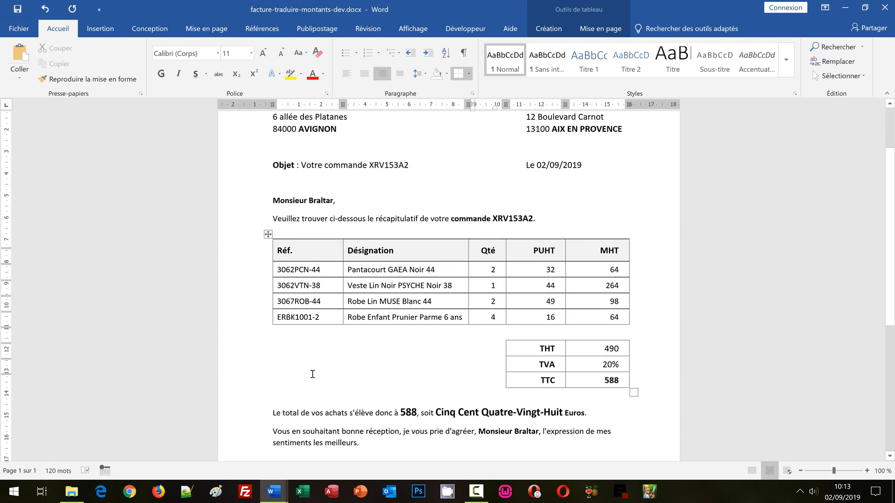
Update all the fields in the whole document so the amounts and the amount in words are recalculated
{"action": "scroll", "coordinate": [312, 375], "scroll_direction": "down", "scroll_amount": 2}
{"action": "key", "text": "ctrl+a"}
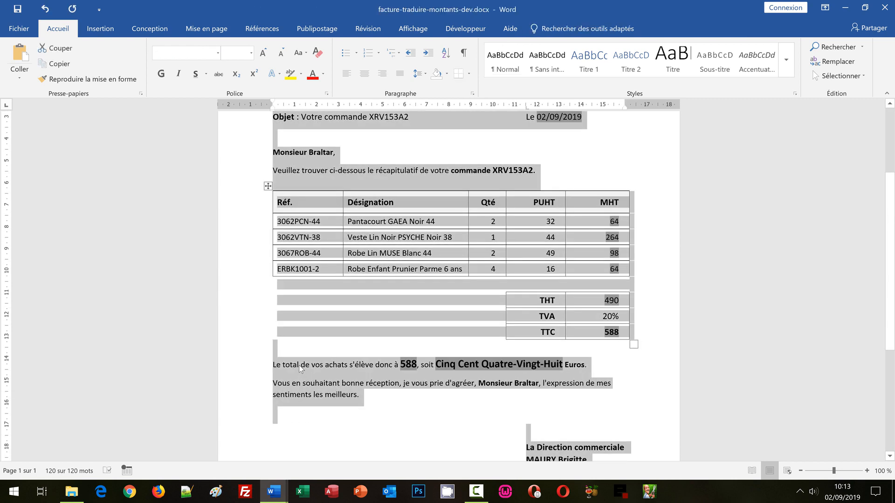
{"action": "right_click", "coordinate": [298, 365]}
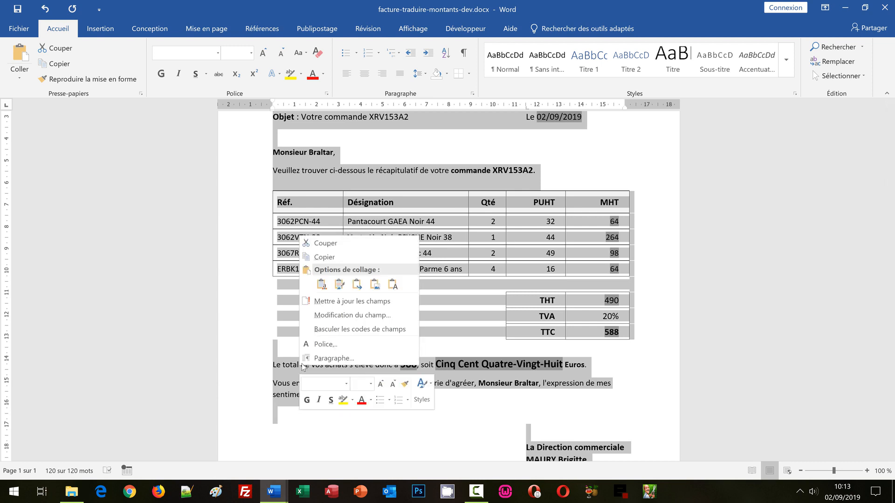
{"action": "left_click", "coordinate": [353, 302]}
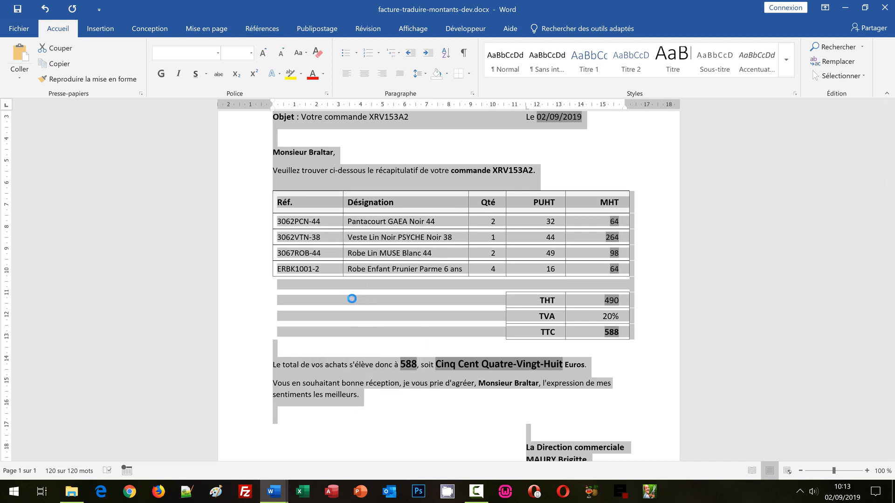
{"action": "left_click", "coordinate": [626, 365]}
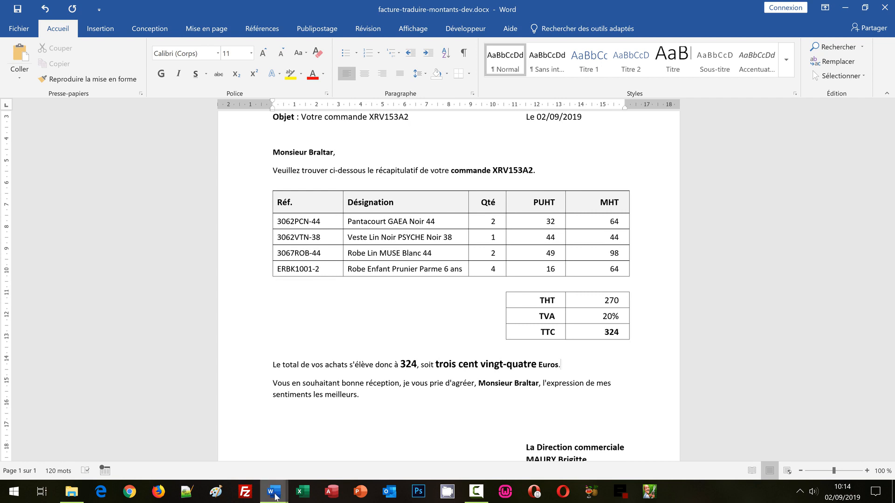
Switch to the facture-traduire-montants.docx document and review its empty amount cells and the MontantNum and MontantTexte placeholders
{"action": "mouse_move", "coordinate": [274, 499]}
{"action": "left_click", "coordinate": [345, 466]}
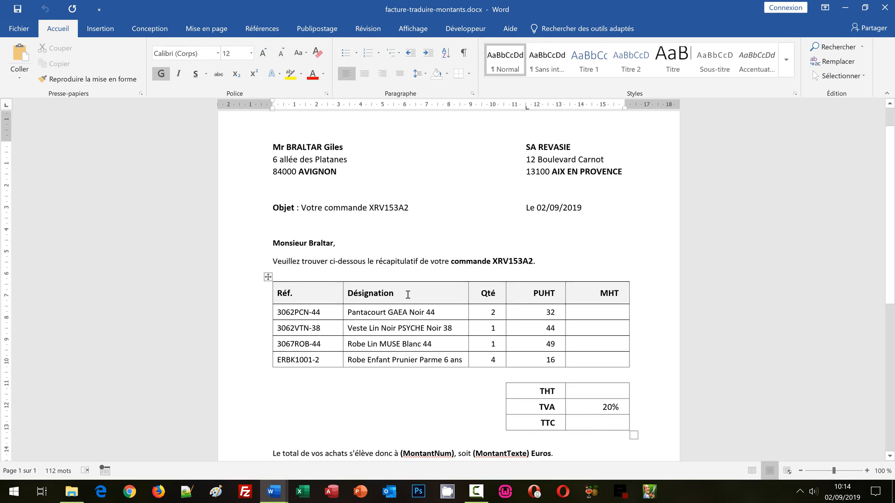
{"action": "scroll", "coordinate": [424, 255], "scroll_direction": "down", "scroll_amount": 4}
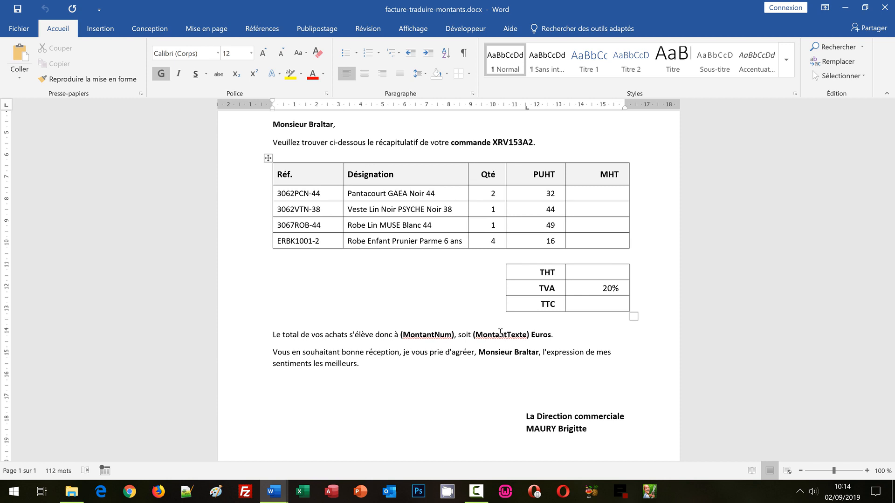
{"action": "scroll", "coordinate": [500, 332], "scroll_direction": "up", "scroll_amount": 1}
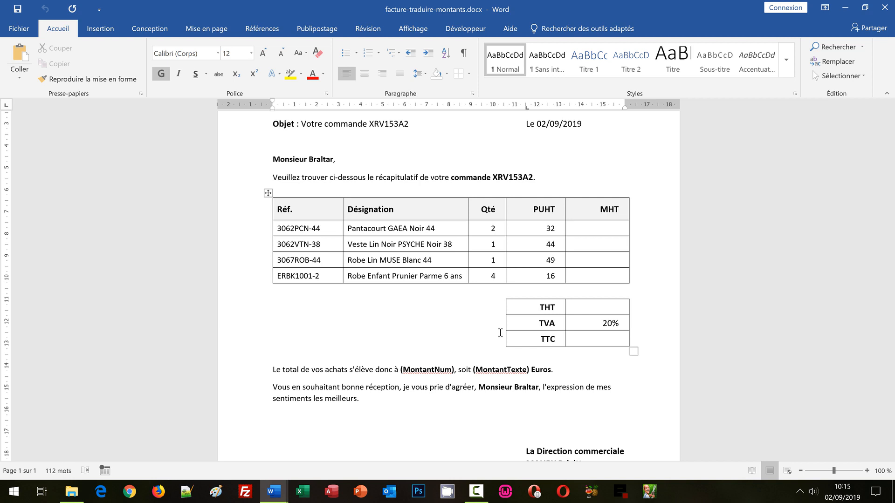
Open the table formula dialog for the MHT cell of the Pantacourt GAEA Noir 44 row and look through the available functions
{"action": "left_click", "coordinate": [611, 227]}
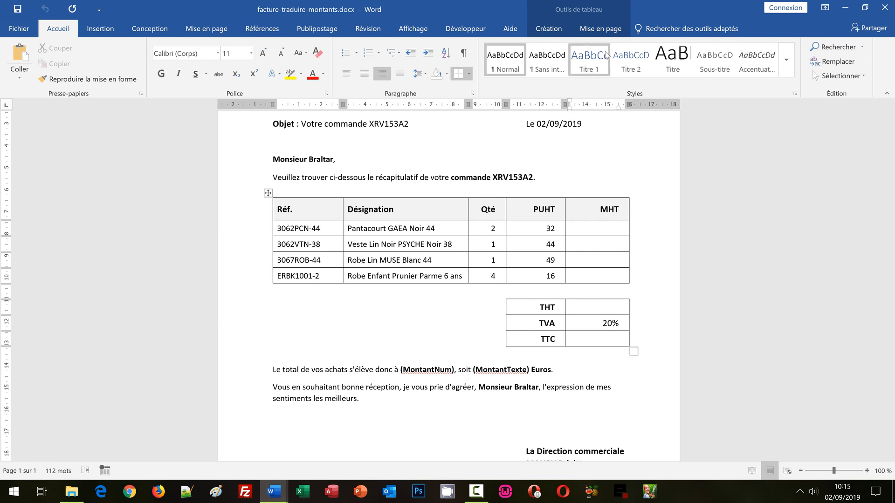
{"action": "left_click", "coordinate": [592, 29]}
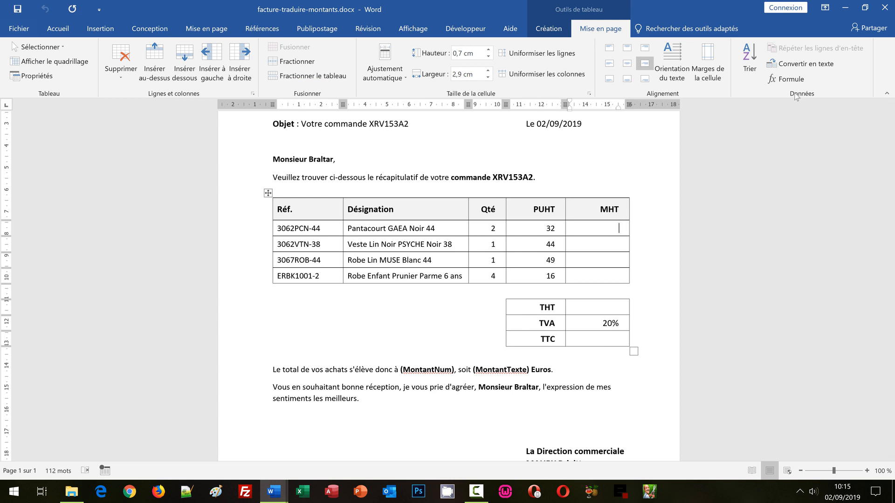
{"action": "left_click", "coordinate": [787, 80]}
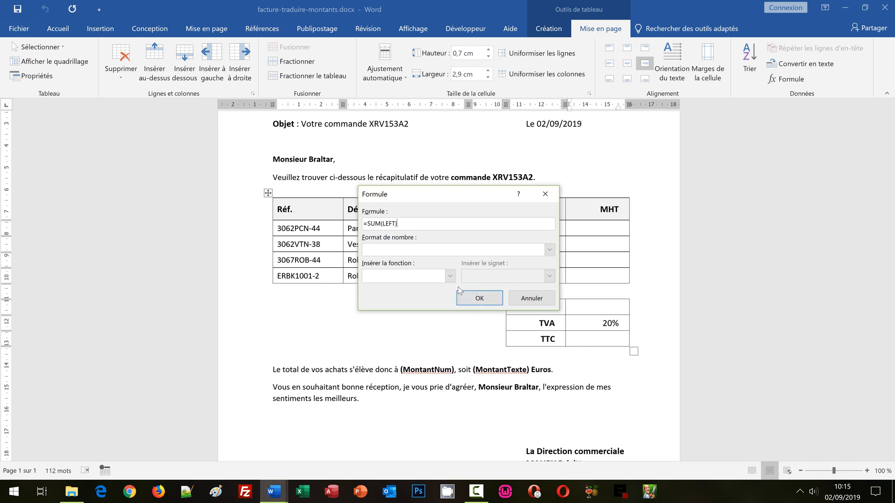
{"action": "left_click", "coordinate": [450, 278]}
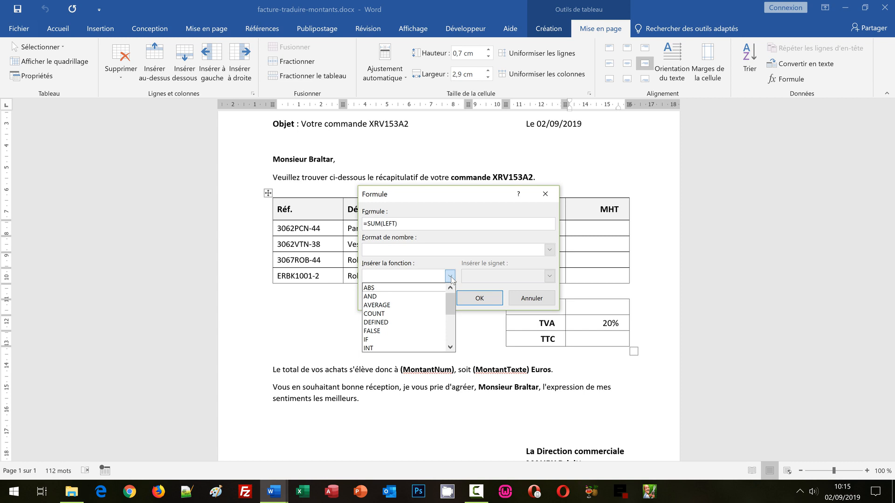
{"action": "left_click", "coordinate": [461, 200]}
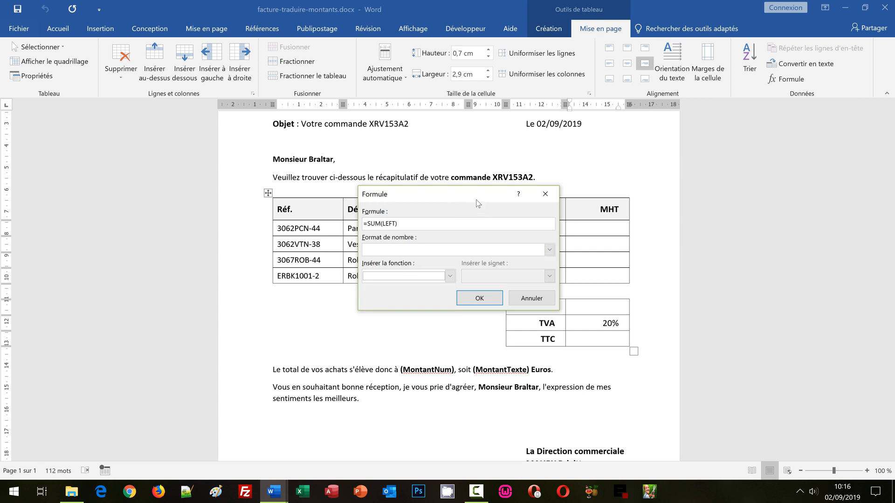
{"action": "left_click_drag", "start_coordinate": [476, 203], "coordinate": [500, 260]}
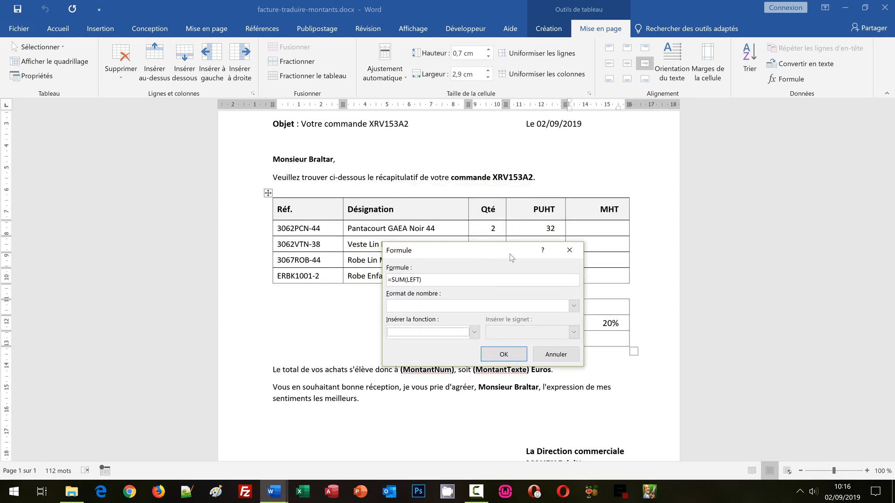
{"action": "left_click_drag", "start_coordinate": [488, 255], "coordinate": [453, 175]}
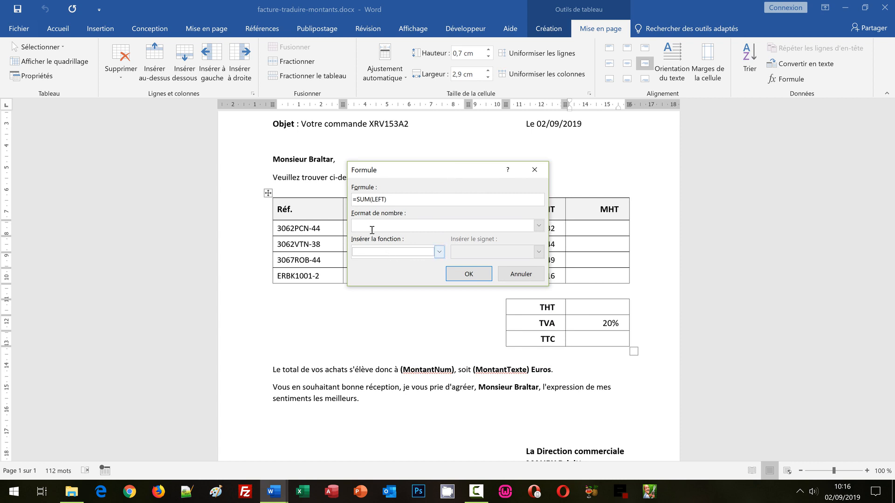
Replace the suggested formula with =PRODUCT(LEFT) and insert it in the first MHT cell
{"action": "left_click_drag", "start_coordinate": [357, 200], "coordinate": [396, 202]}
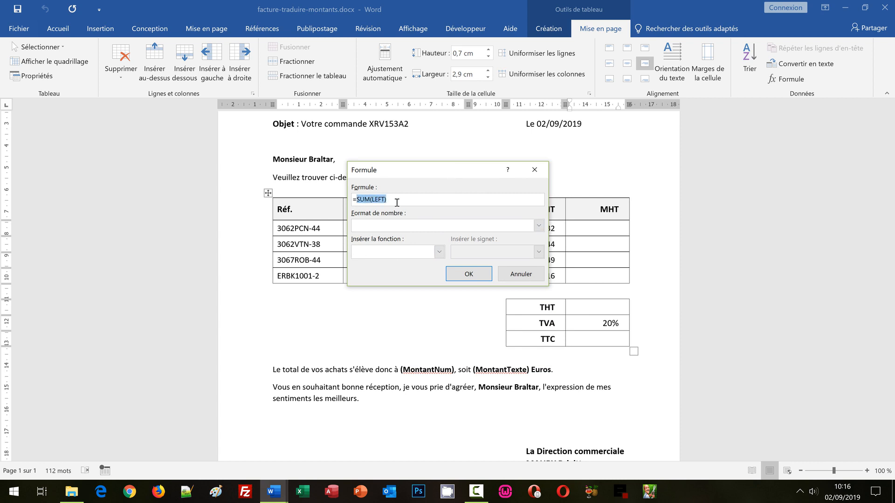
{"action": "key", "text": "Delete"}
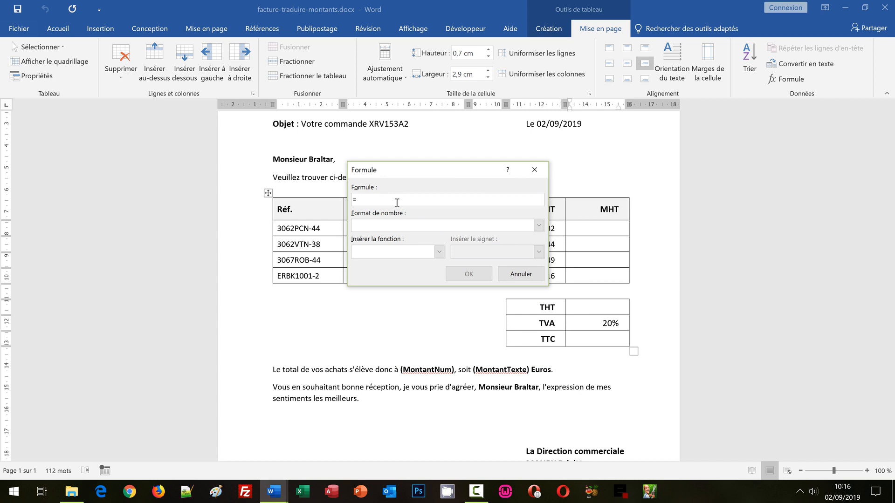
{"action": "left_click", "coordinate": [439, 252]}
{"action": "scroll", "coordinate": [441, 319], "scroll_direction": "down", "scroll_amount": 2}
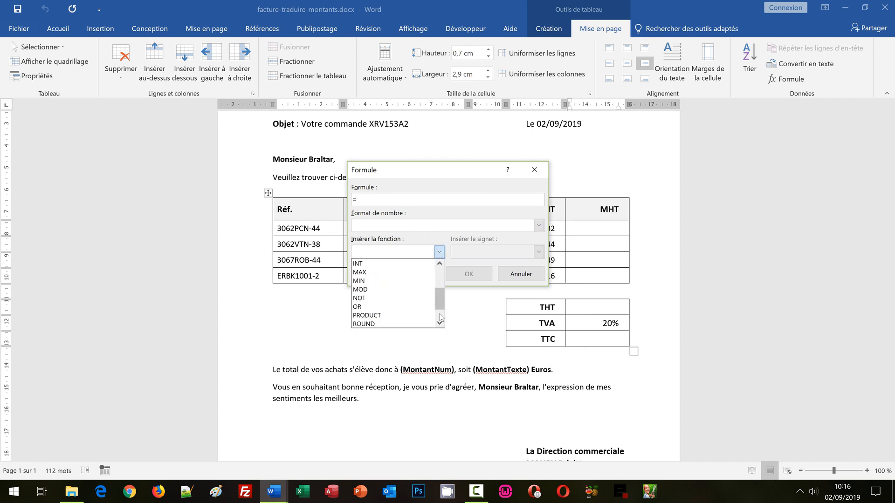
{"action": "left_click", "coordinate": [404, 316]}
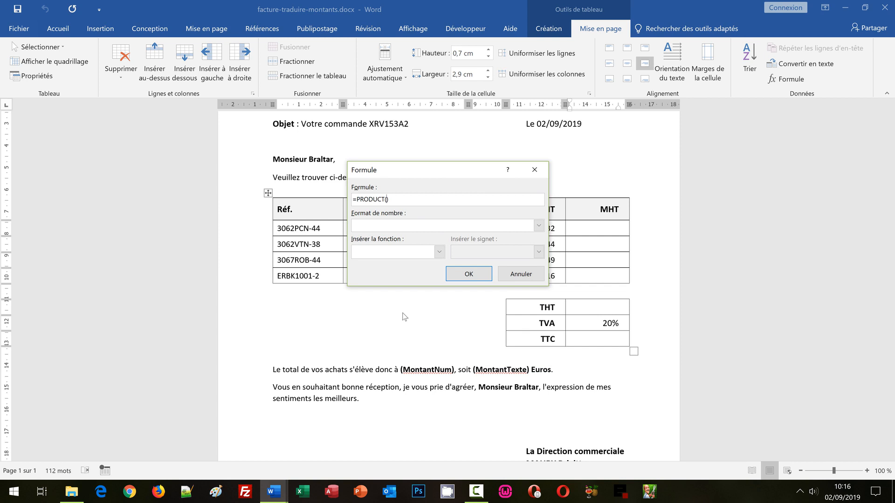
{"action": "type", "text": "LEFT"}
{"action": "left_click_drag", "start_coordinate": [403, 178], "coordinate": [482, 225]}
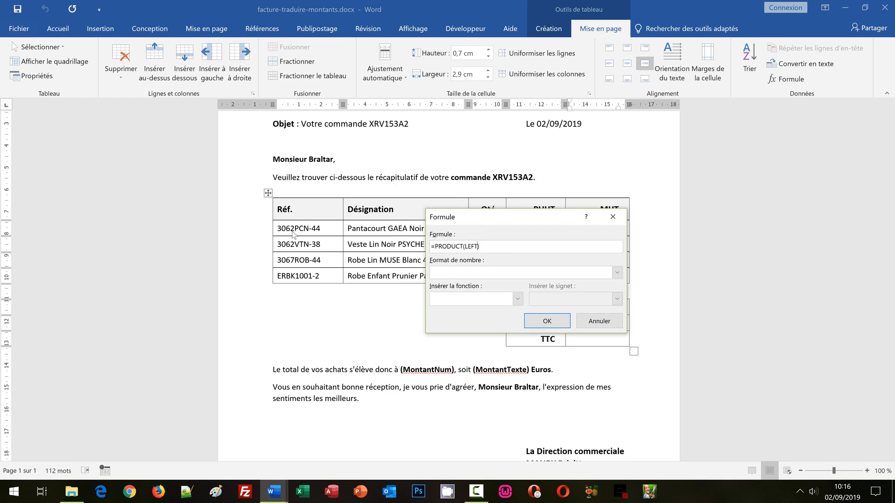
{"action": "left_click", "coordinate": [543, 323]}
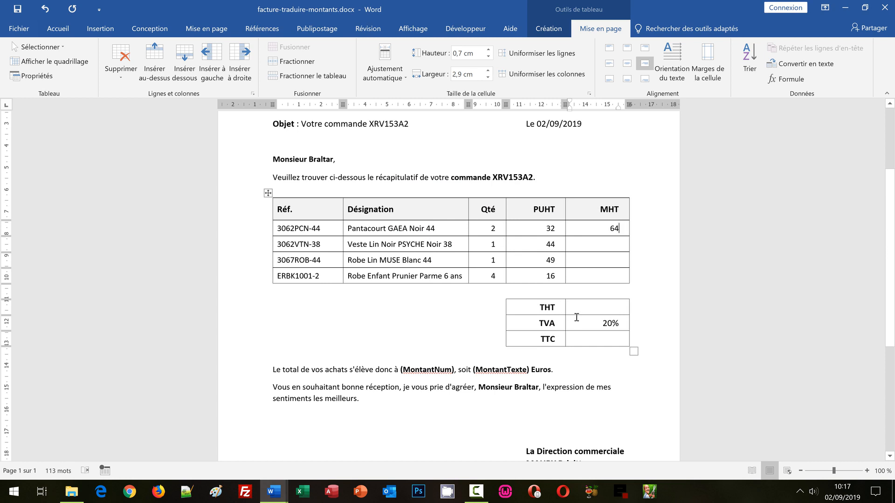
Fill in the MHT amounts of the remaining three article rows with 44, 49 and 64
{"action": "left_click", "coordinate": [612, 242]}
{"action": "left_click", "coordinate": [608, 260]}
{"action": "type", "text": "49"}
{"action": "left_click", "coordinate": [615, 278]}
{"action": "type", "text": "64"}
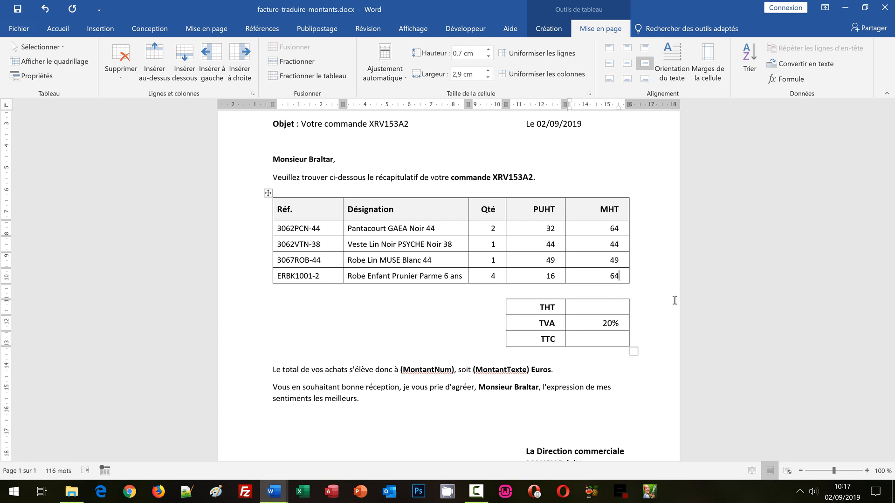
Insert the formula =SUM(ABOVE) in the THT amount cell
{"action": "left_click", "coordinate": [614, 308]}
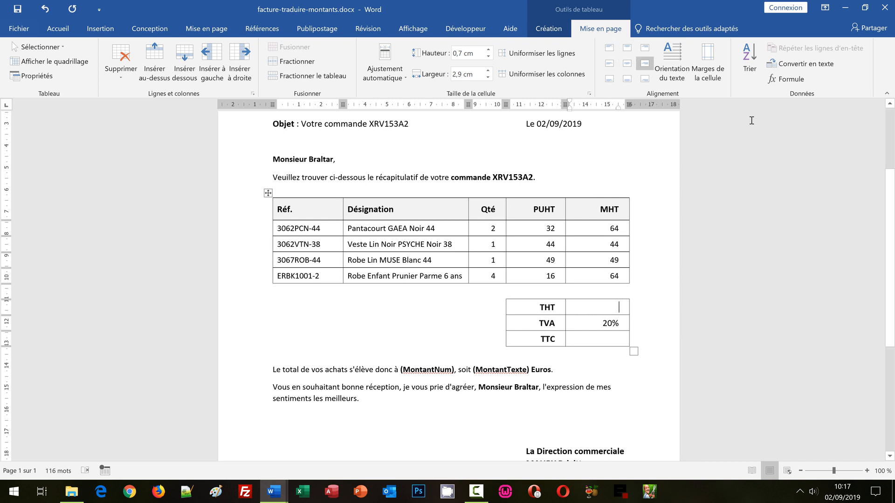
{"action": "left_click", "coordinate": [779, 79]}
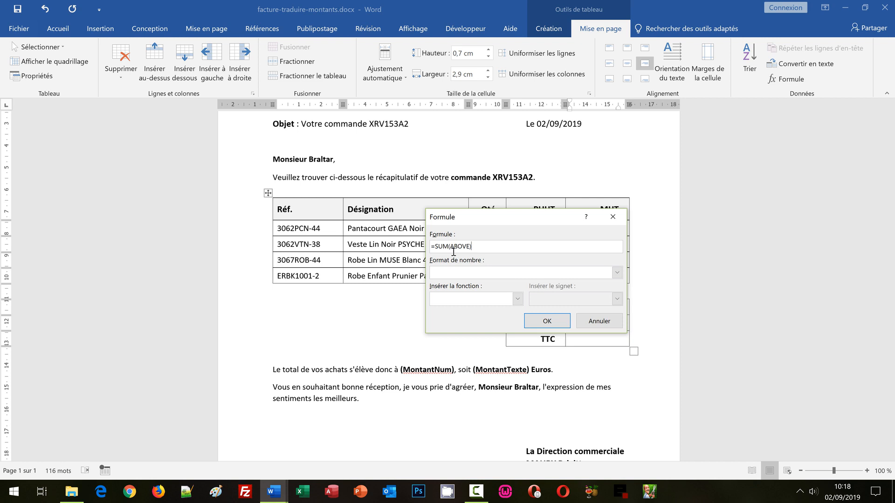
{"action": "left_click", "coordinate": [543, 323]}
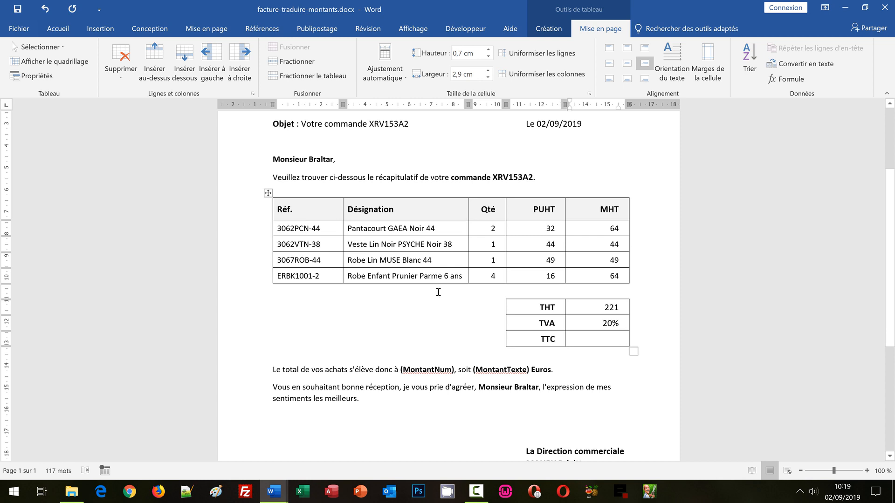
Examine the table's columns and the MHT cells row by row to work out the references of the THT and TVA amounts
{"action": "left_click", "coordinate": [310, 214]}
{"action": "left_click", "coordinate": [536, 208]}
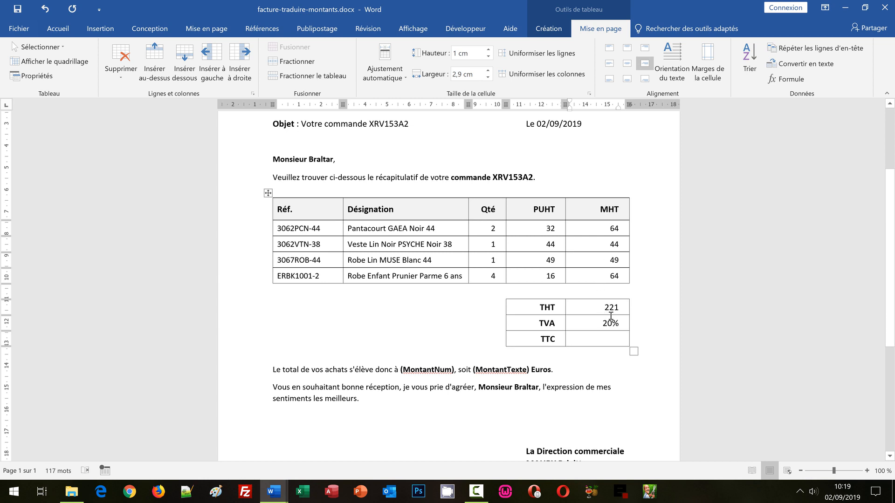
{"action": "double_click", "coordinate": [611, 228]}
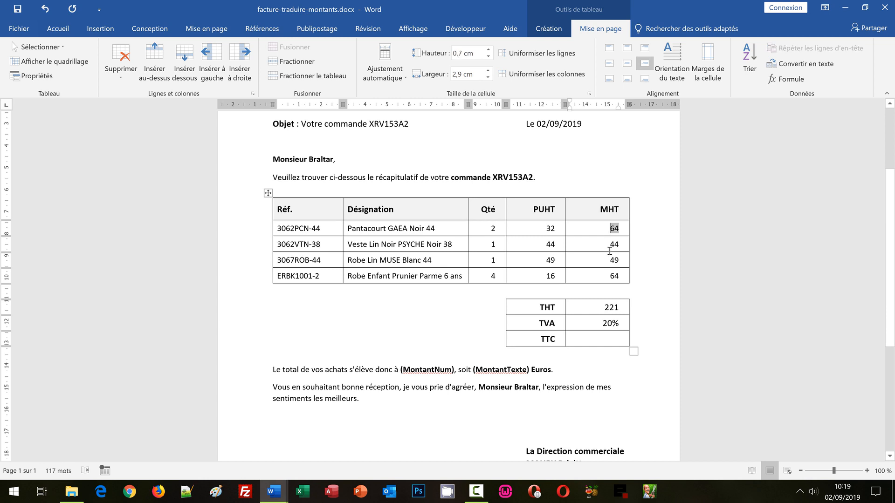
{"action": "double_click", "coordinate": [610, 244]}
{"action": "double_click", "coordinate": [611, 260]}
{"action": "double_click", "coordinate": [610, 275]}
{"action": "left_click", "coordinate": [605, 291]}
{"action": "double_click", "coordinate": [609, 308]}
{"action": "left_click", "coordinate": [606, 322]}
{"action": "double_click", "coordinate": [610, 308]}
{"action": "left_click", "coordinate": [610, 323]}
Insert the formula =E7*(1+E8) in the TTC amount cell in place of the suggested sum
{"action": "left_click", "coordinate": [609, 340]}
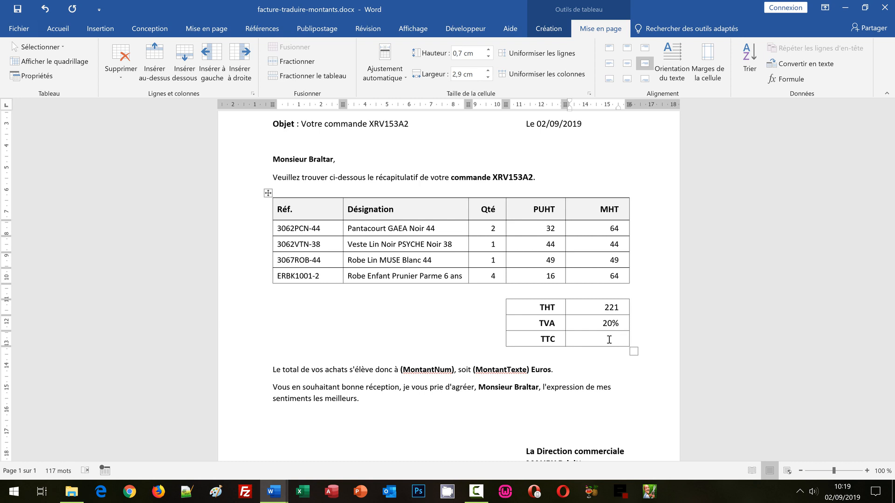
{"action": "left_click", "coordinate": [778, 81]}
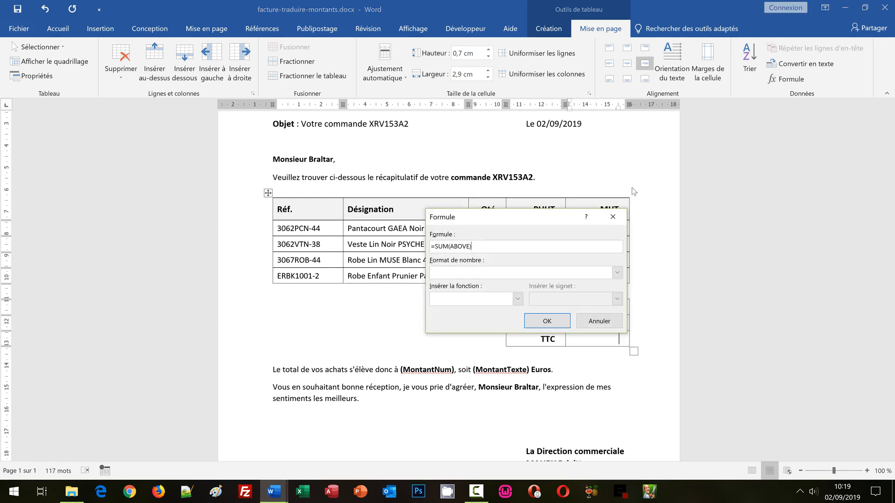
{"action": "left_click_drag", "start_coordinate": [541, 217], "coordinate": [420, 176]}
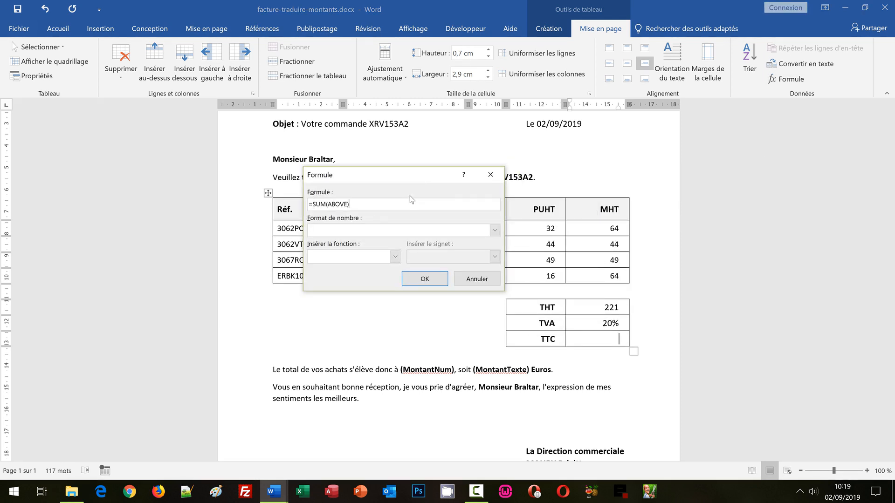
{"action": "left_click_drag", "start_coordinate": [314, 204], "coordinate": [363, 205]}
{"action": "key", "text": "BackSpace"}
{"action": "type", "text": "E7"}
{"action": "type", "text": "*(1+E8)"}
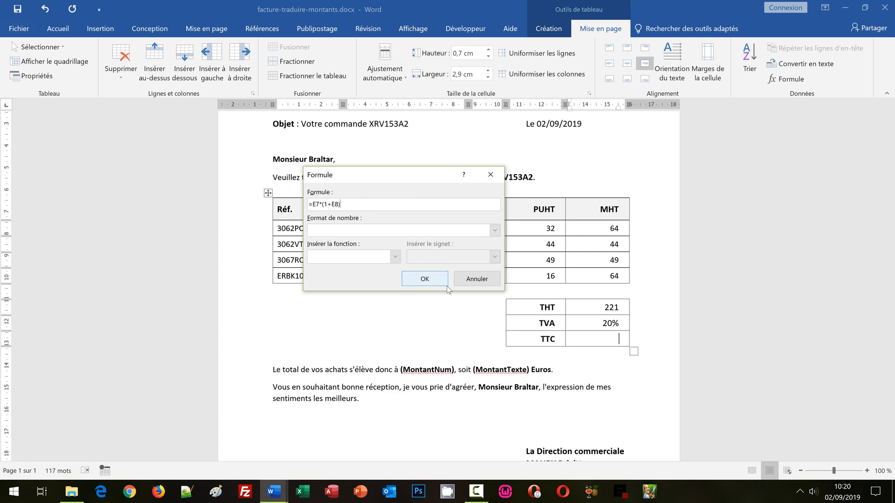
{"action": "left_click", "coordinate": [425, 280]}
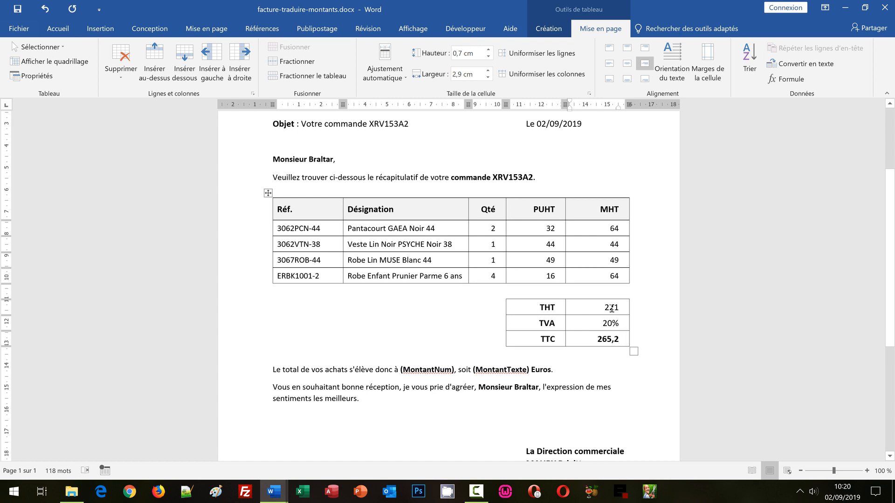
{"action": "scroll", "coordinate": [574, 409], "scroll_direction": "down", "scroll_amount": 2}
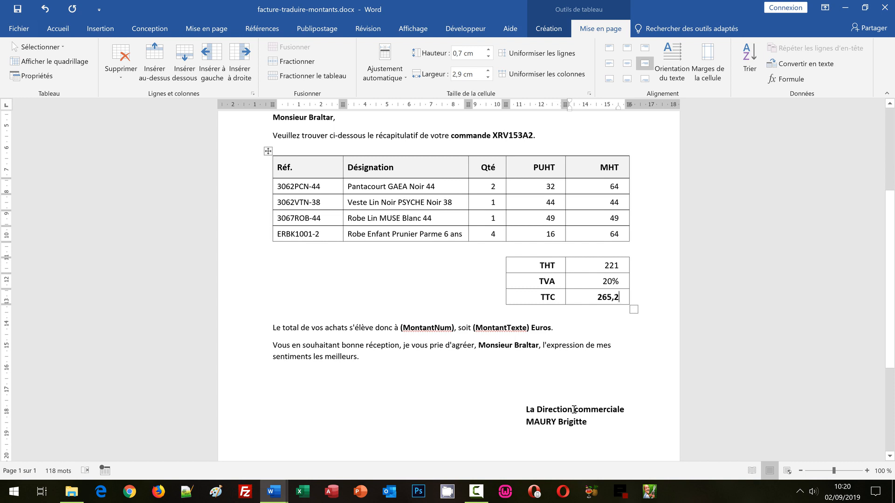
{"action": "double_click", "coordinate": [423, 328]}
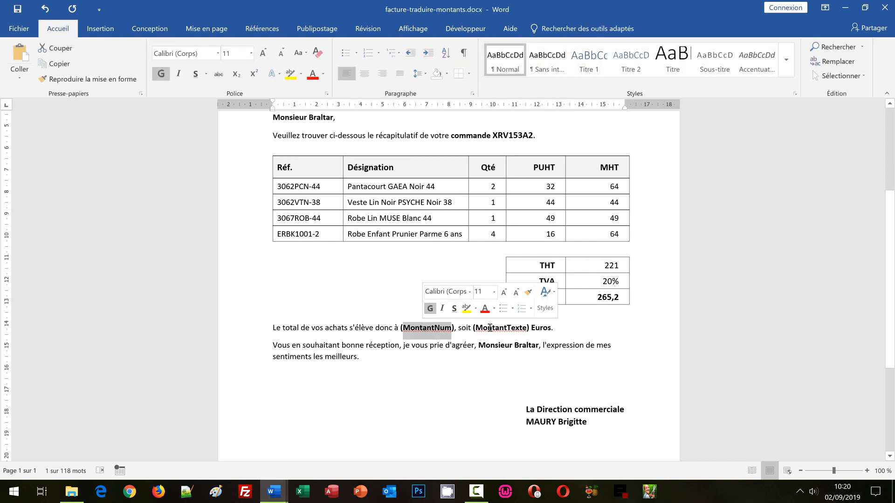
{"action": "double_click", "coordinate": [495, 327]}
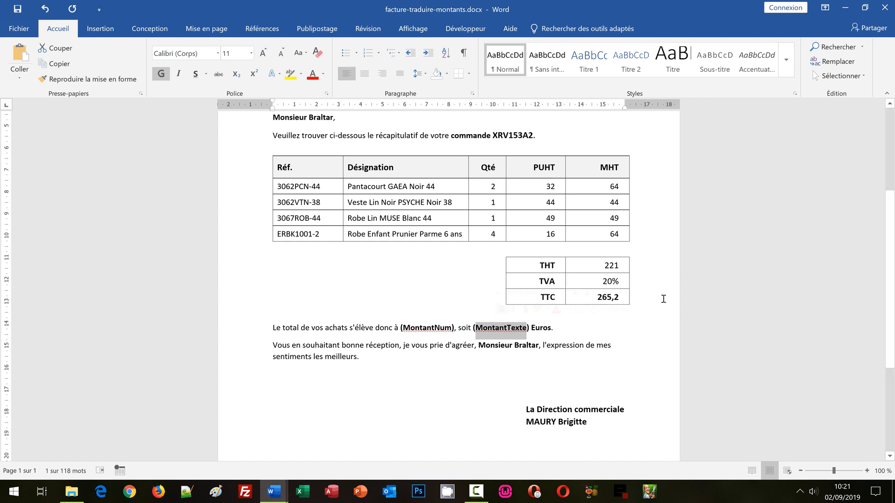
{"action": "left_click", "coordinate": [651, 321]}
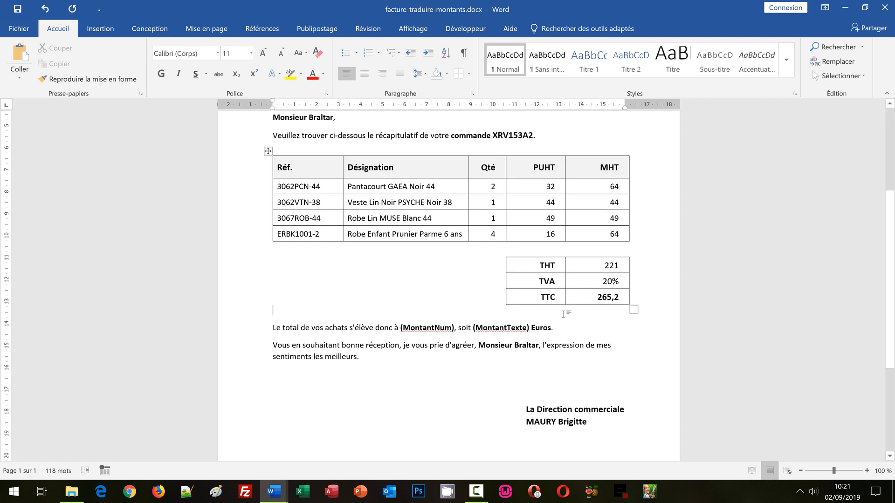
Set the quantity of the Robe Lin MUSE Blanc 44 row to 2 and update all the document's fields
{"action": "double_click", "coordinate": [501, 217]}
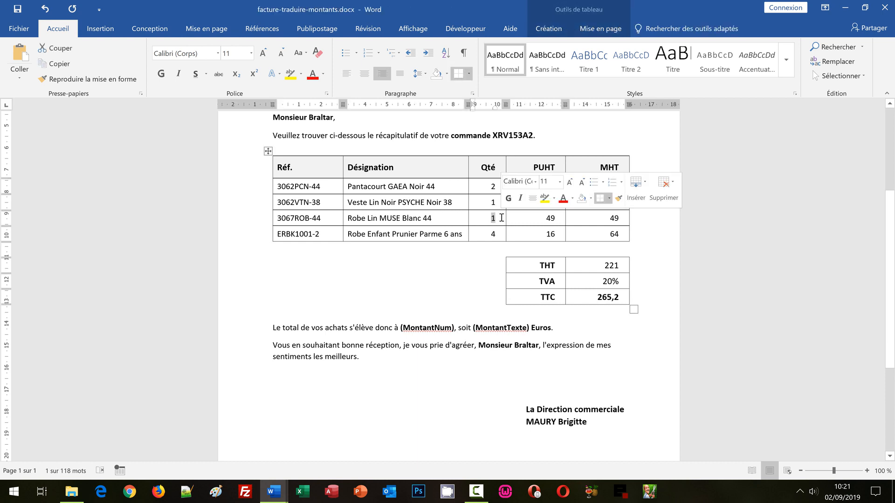
{"action": "type", "text": "2"}
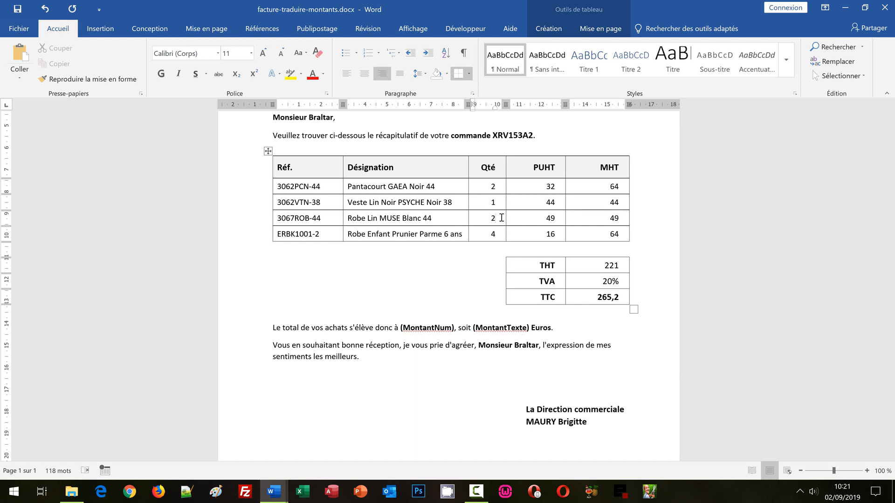
{"action": "key", "text": "ctrl+a"}
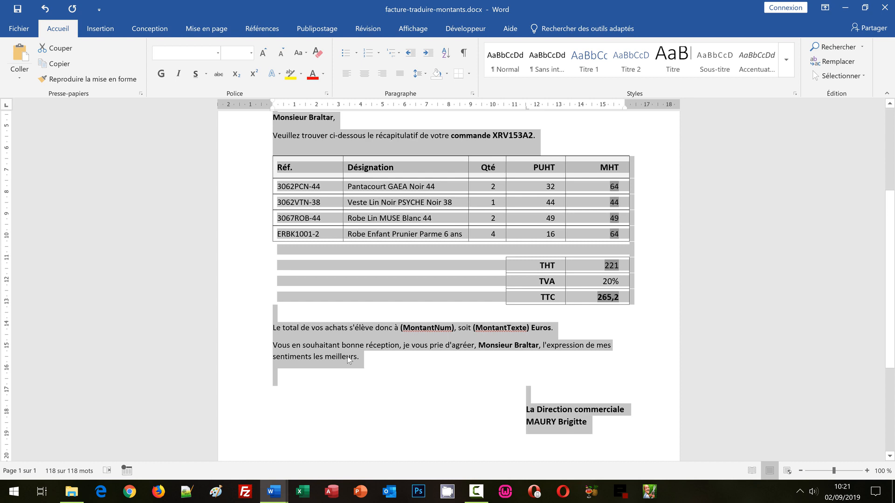
{"action": "right_click", "coordinate": [288, 329]}
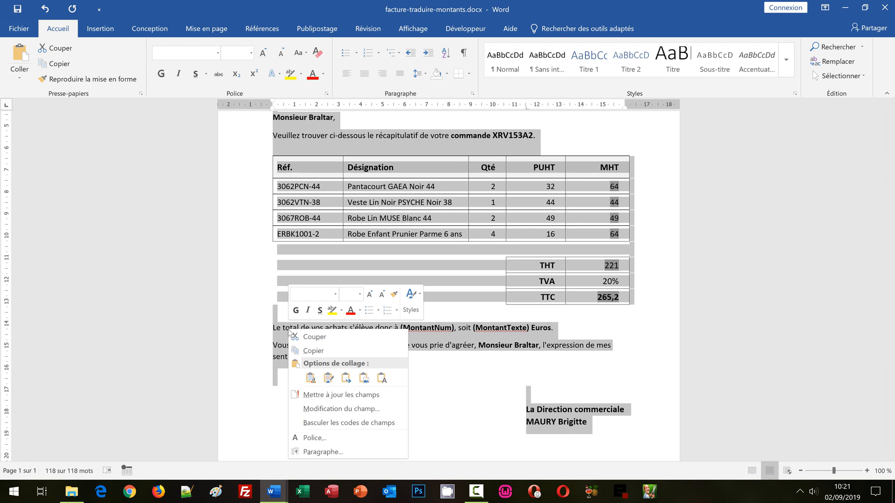
{"action": "left_click", "coordinate": [319, 396]}
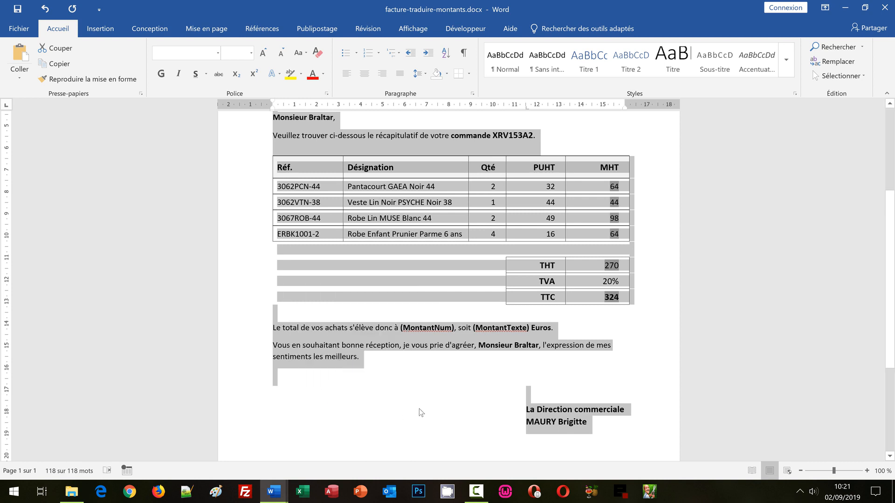
{"action": "left_click", "coordinate": [652, 354]}
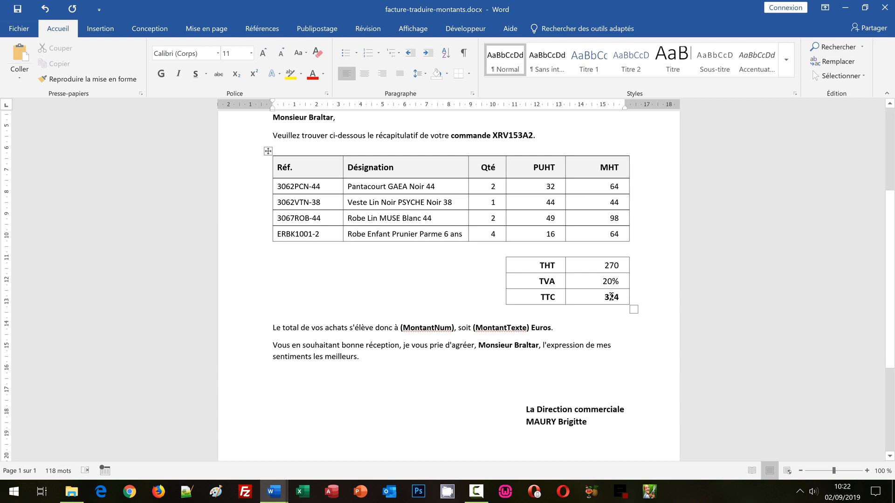
Copy the TTC amount and paste it over the (MontantNum) placeholder as linked, unformatted text
{"action": "double_click", "coordinate": [611, 297]}
{"action": "key", "text": "ctrl+c"}
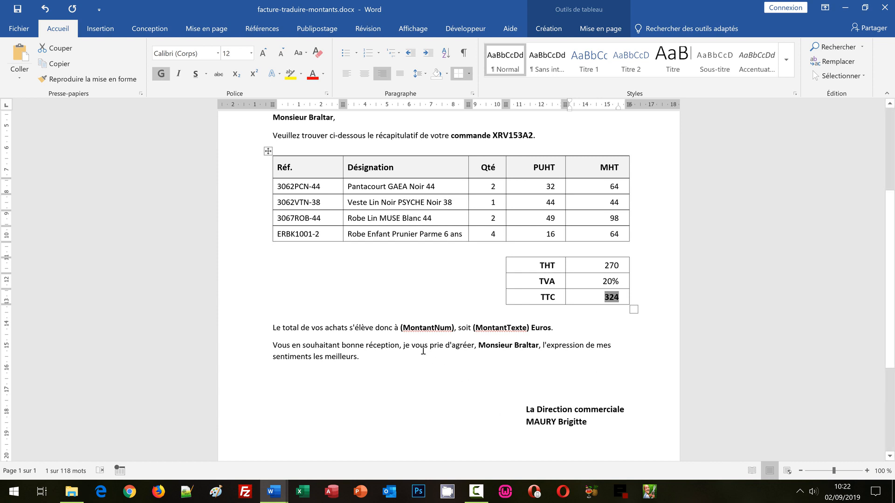
{"action": "left_click", "coordinate": [400, 328]}
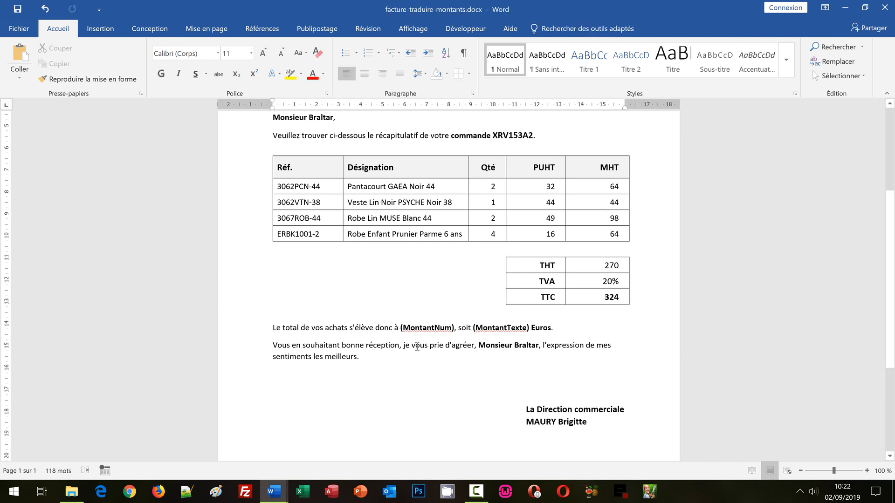
{"action": "key", "text": "shift+Right"}
{"action": "key", "text": "shift+Right"}
{"action": "key", "text": "shift+Right"}
{"action": "key", "text": "shift+Right"}
{"action": "key", "text": "shift+Right"}
{"action": "key", "text": "shift+Right"}
{"action": "key", "text": "shift+Right"}
{"action": "key", "text": "shift+Right"}
{"action": "key", "text": "shift+Right"}
{"action": "key", "text": "shift+Right"}
{"action": "key", "text": "shift+Right"}
{"action": "key", "text": "shift+Right"}
{"action": "key", "text": "shift+Right"}
{"action": "key", "text": "shift+Left"}
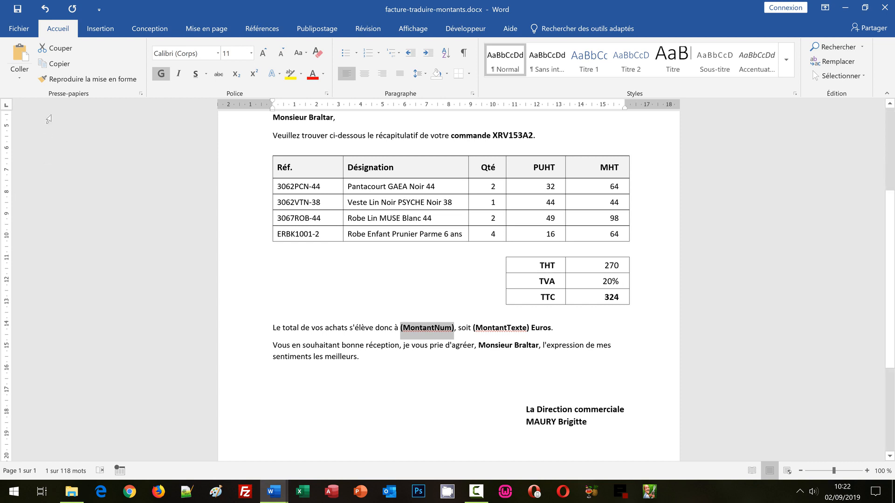
{"action": "left_click", "coordinate": [19, 82]}
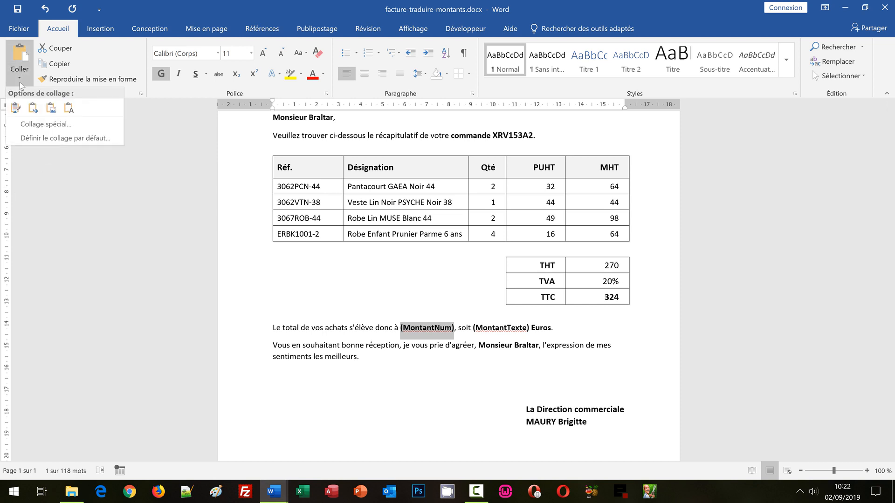
{"action": "left_click", "coordinate": [35, 123]}
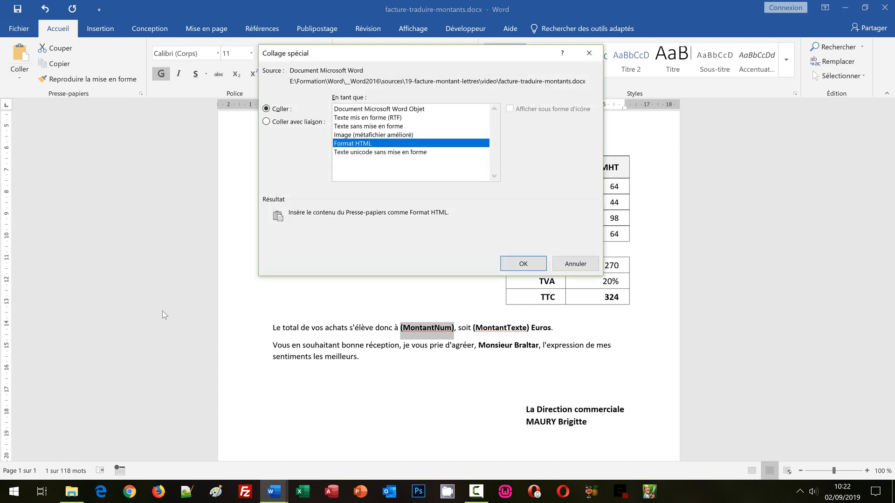
{"action": "left_click", "coordinate": [276, 122]}
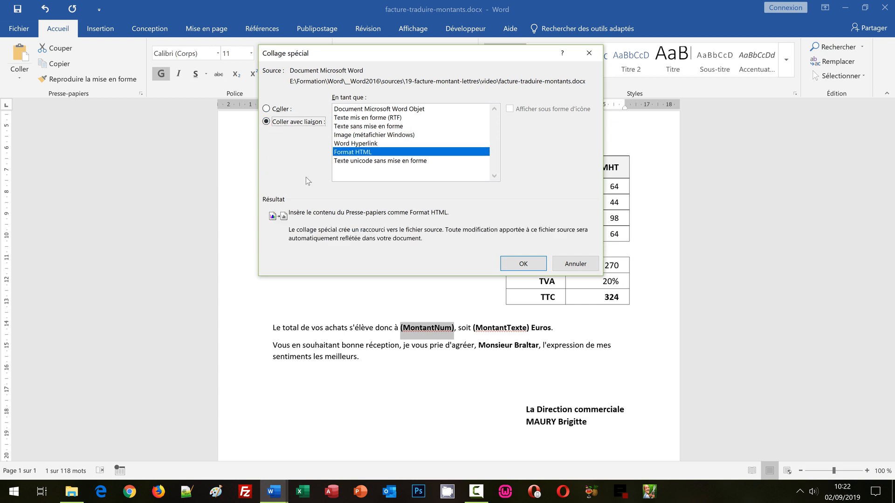
{"action": "left_click", "coordinate": [366, 126]}
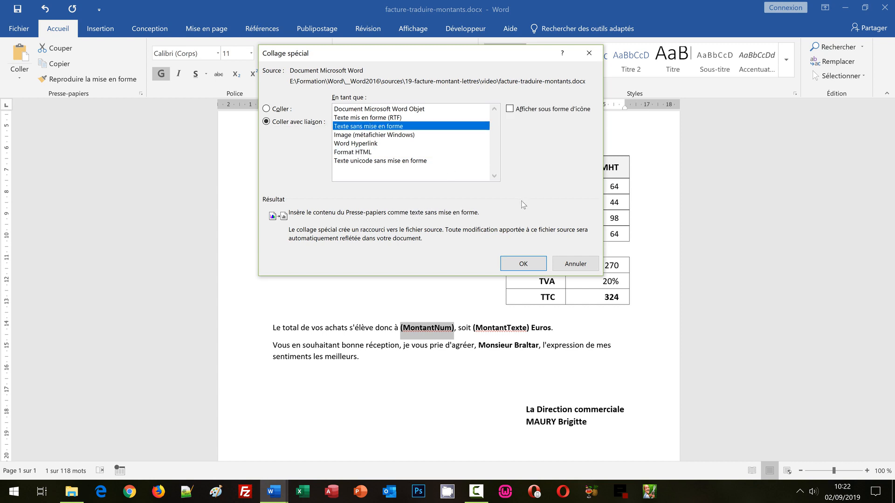
{"action": "left_click", "coordinate": [513, 262]}
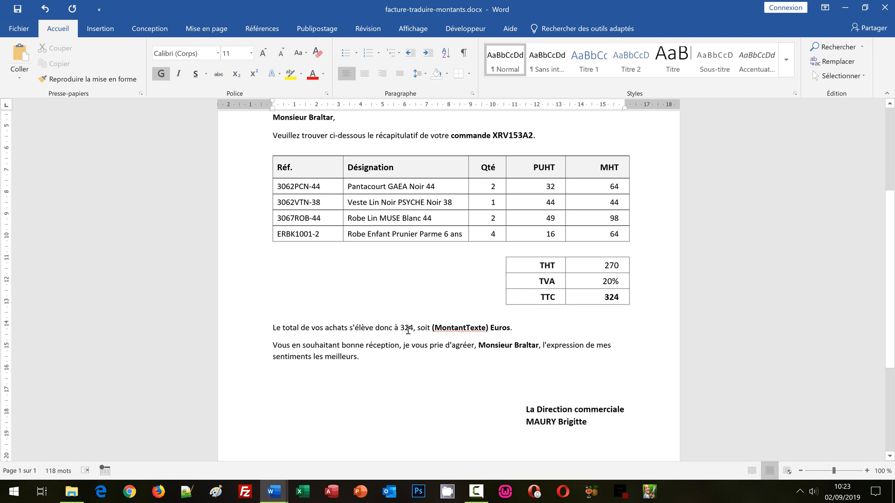
Replace the (MontantTexte) placeholder with the copied TTC amount, also pasted as linked, unformatted text
{"action": "left_click", "coordinate": [432, 328]}
{"action": "key", "text": "shift+Right"}
{"action": "key", "text": "shift+Right"}
{"action": "key", "text": "shift+Right"}
{"action": "key", "text": "shift+Right"}
{"action": "key", "text": "shift+Right"}
{"action": "key", "text": "shift+Right"}
{"action": "key", "text": "shift+Right"}
{"action": "key", "text": "shift+Right"}
{"action": "key", "text": "shift+Right"}
{"action": "key", "text": "shift+Right"}
{"action": "key", "text": "shift+Right"}
{"action": "key", "text": "shift+Right"}
{"action": "key", "text": "shift+Right"}
{"action": "key", "text": "shift+Right"}
{"action": "key", "text": "shift+Right"}
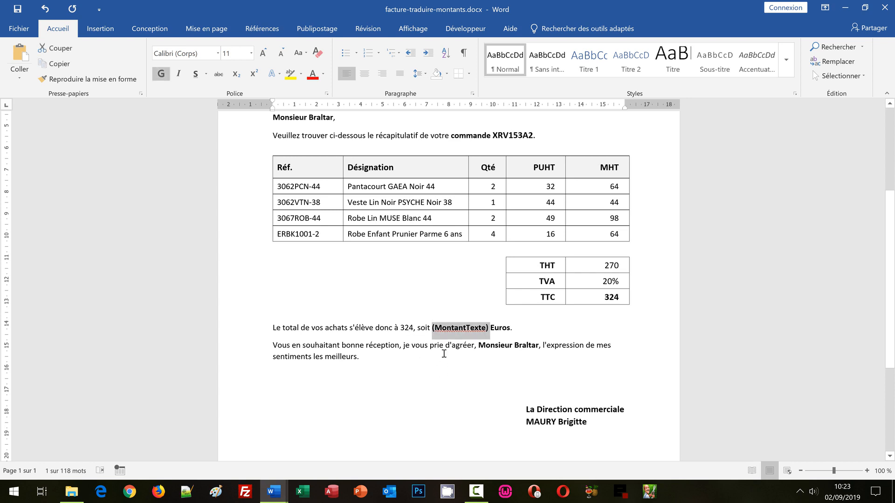
{"action": "key", "text": "shift+Left"}
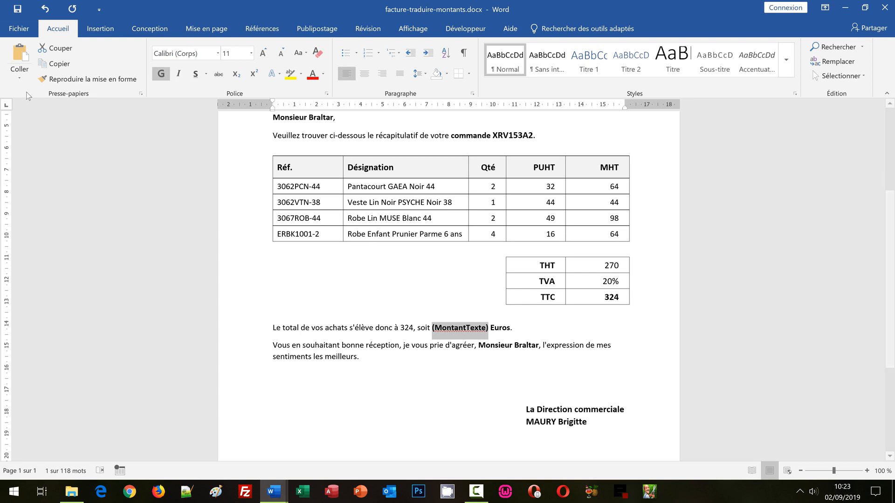
{"action": "left_click", "coordinate": [17, 82]}
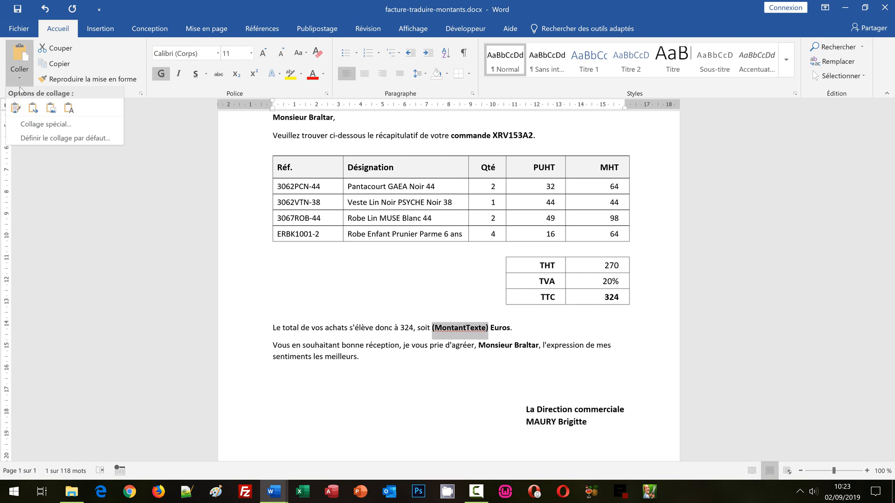
{"action": "left_click", "coordinate": [40, 125]}
{"action": "left_click", "coordinate": [287, 122]}
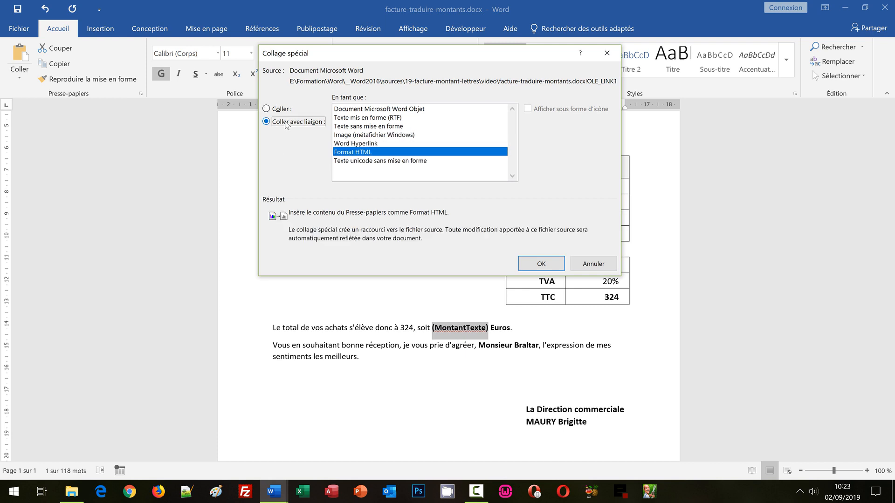
{"action": "left_click", "coordinate": [376, 126]}
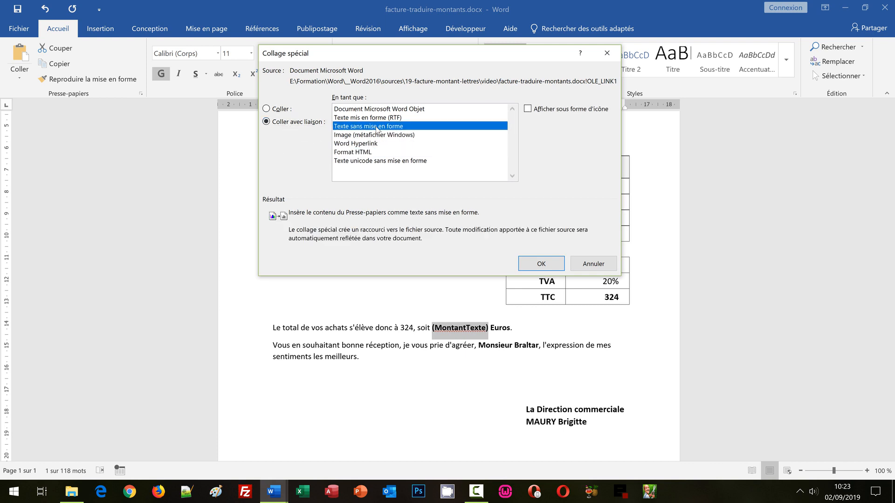
{"action": "left_click", "coordinate": [541, 263]}
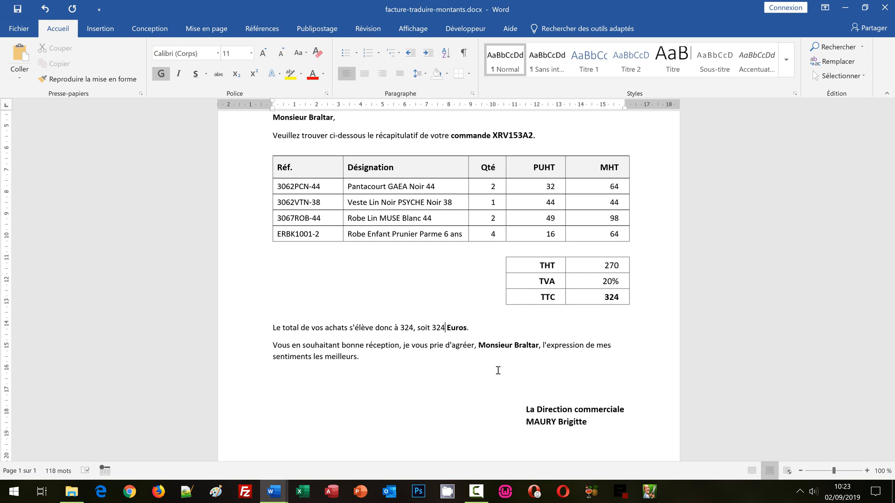
Wrap the linked amount before Euros in a field, with = in front of it and the \*Cardtext switch after it
{"action": "double_click", "coordinate": [435, 328]}
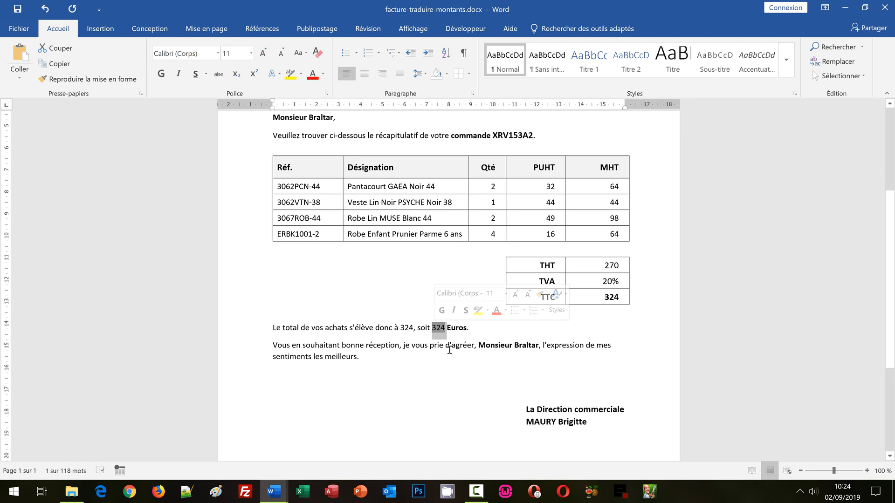
{"action": "key", "text": "ctrl+F9"}
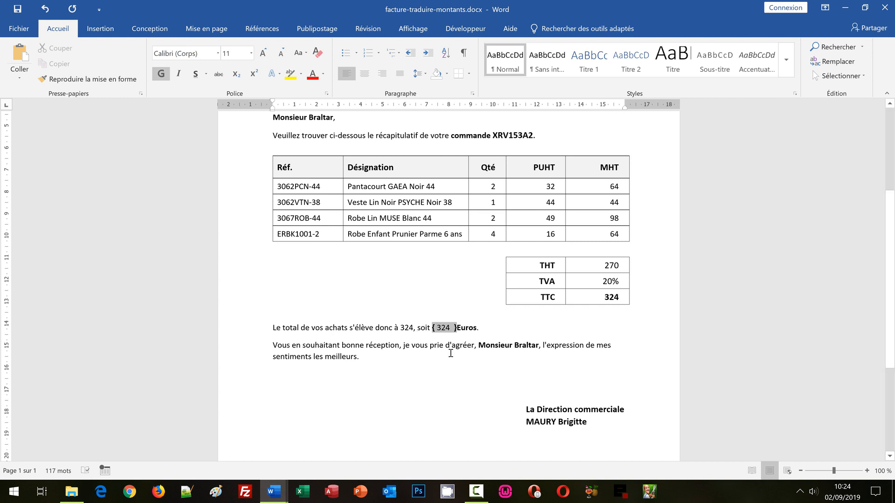
{"action": "type", "text": "="}
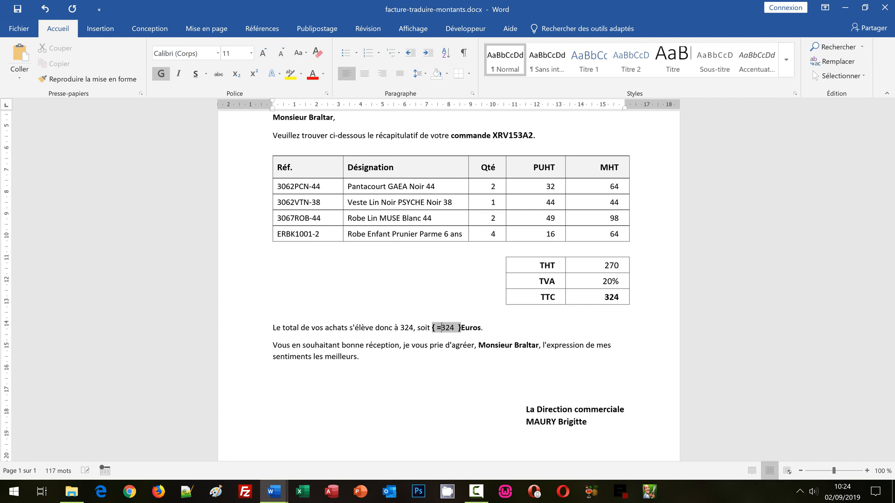
{"action": "left_click", "coordinate": [456, 328]}
{"action": "type", "text": "\\*Cardtext"}
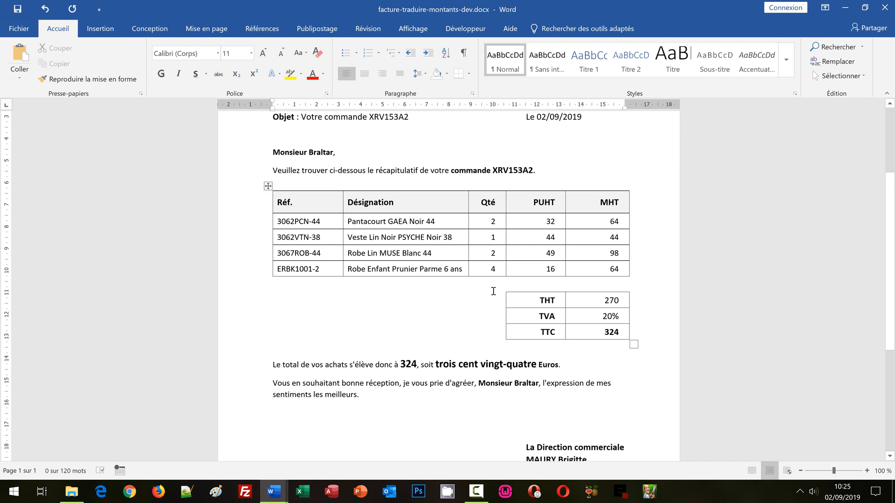
Set the quantity of the Veste Lin Noir PSYCHE Noir 38 row to 6 and update all the document's fields
{"action": "double_click", "coordinate": [493, 238]}
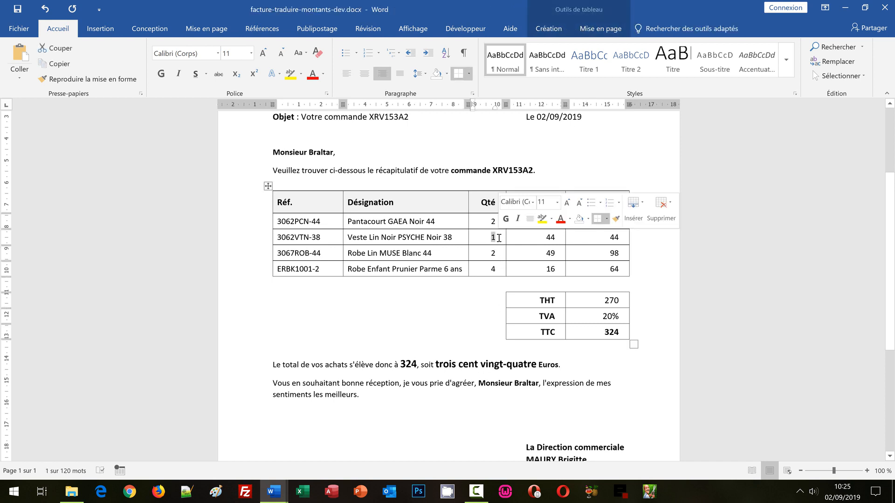
{"action": "type", "text": "6"}
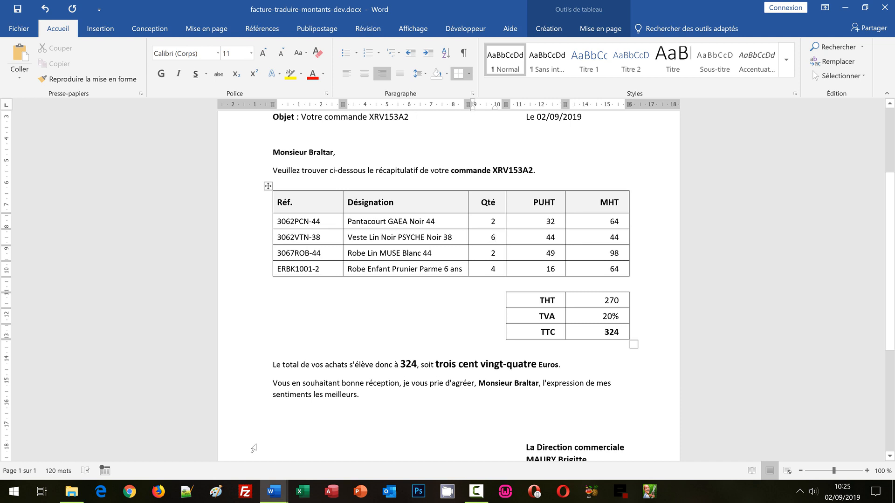
{"action": "key", "text": "ctrl+a"}
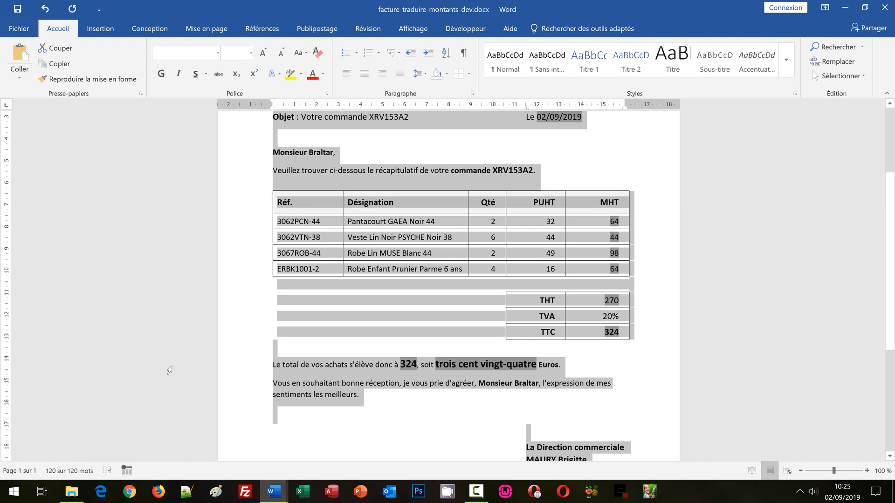
{"action": "right_click", "coordinate": [305, 368]}
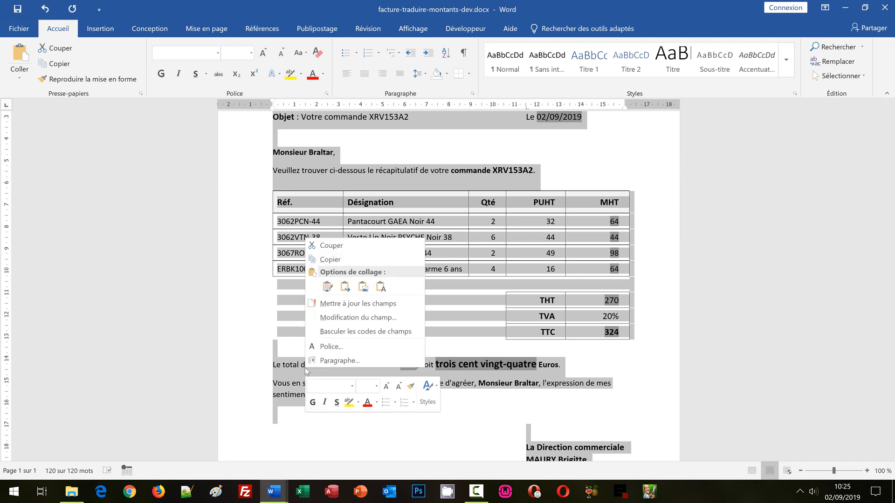
{"action": "left_click", "coordinate": [353, 304]}
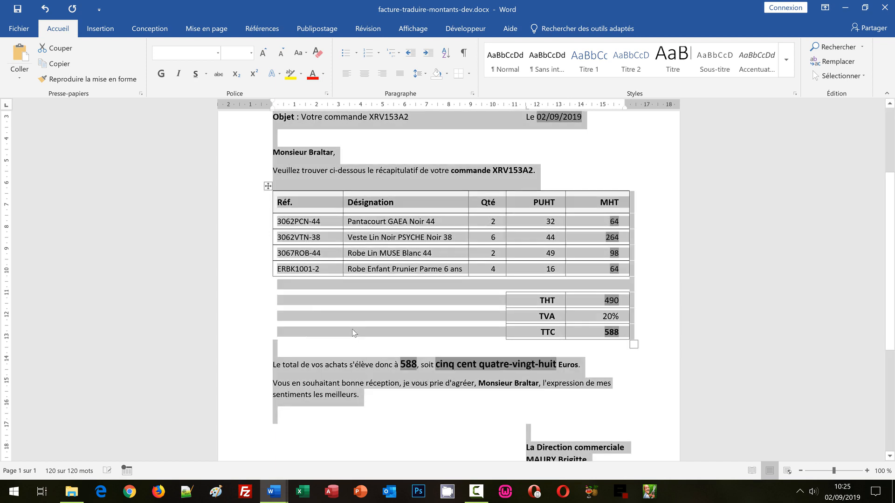
{"action": "left_click", "coordinate": [355, 384]}
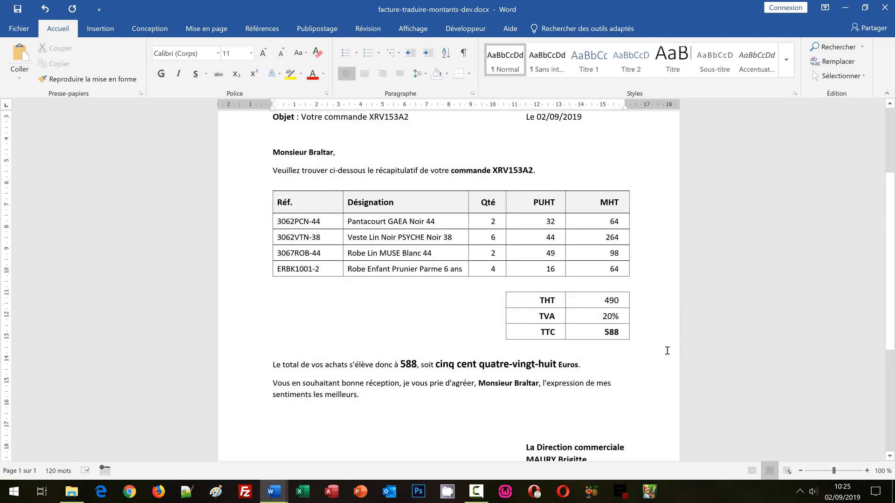